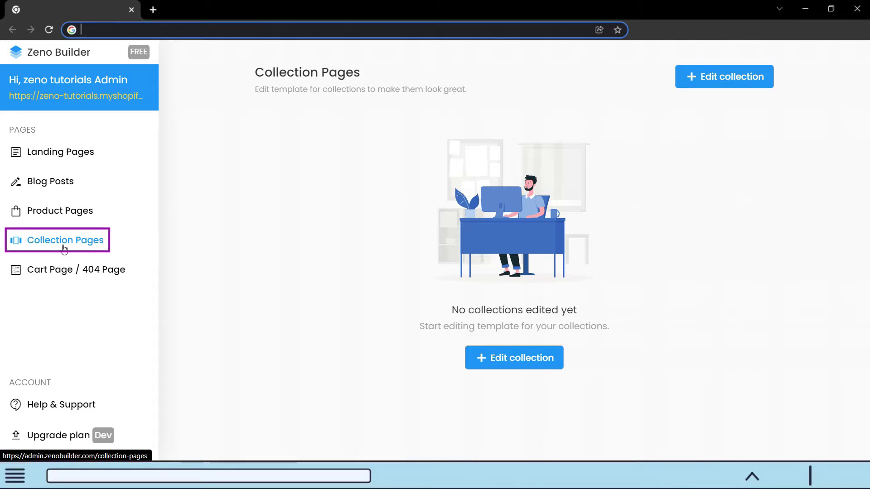
- Choose the Home page collection and open it in the Zeno Builder page editor
left_click(710, 86)
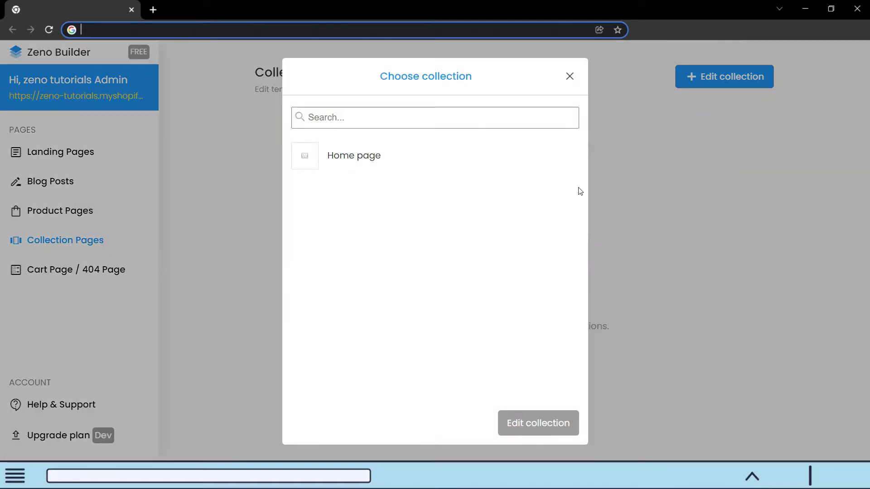
left_click(395, 163)
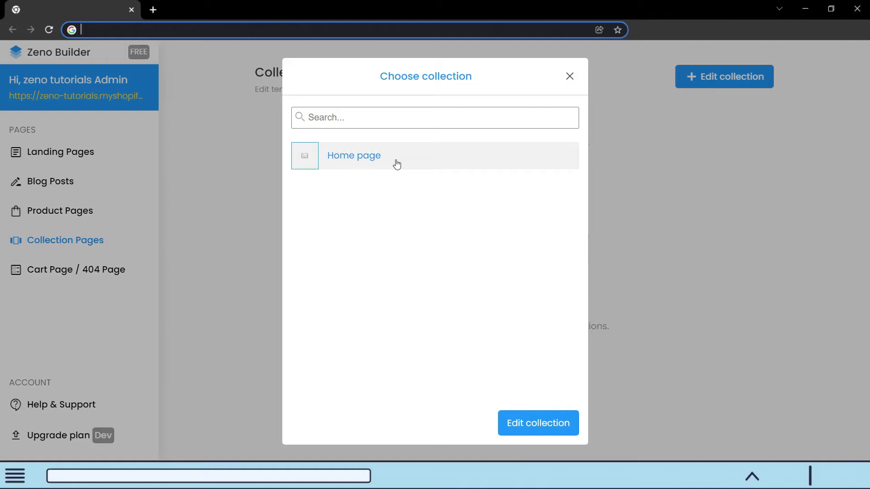
left_click(545, 431)
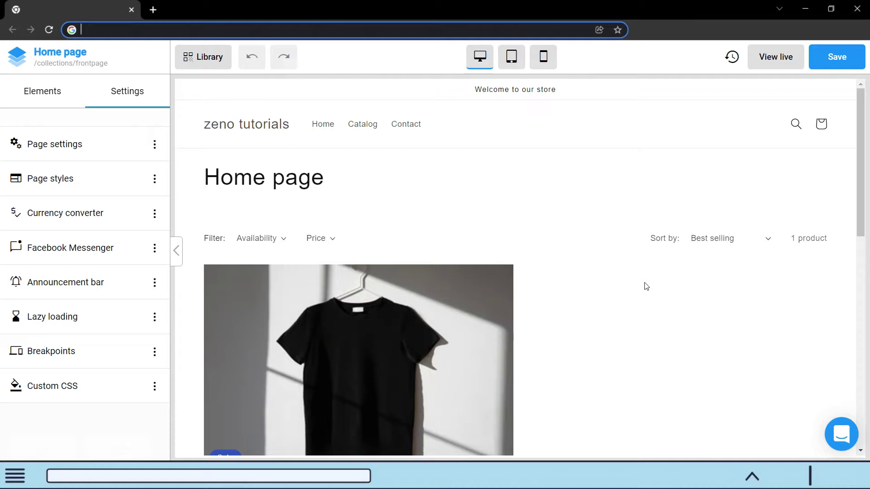
- Switch off the Theme product section toggle in the Home page's Page settings
scroll(646, 286, "down", 1)
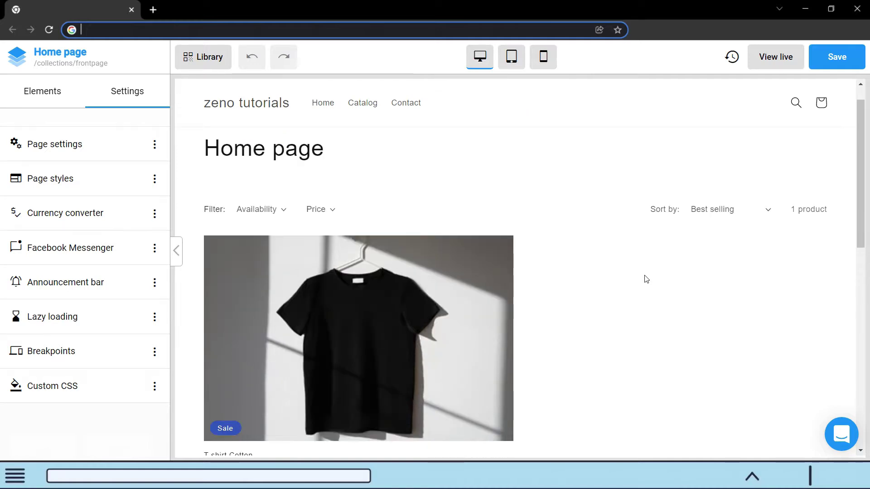
scroll(647, 280, "down", 5)
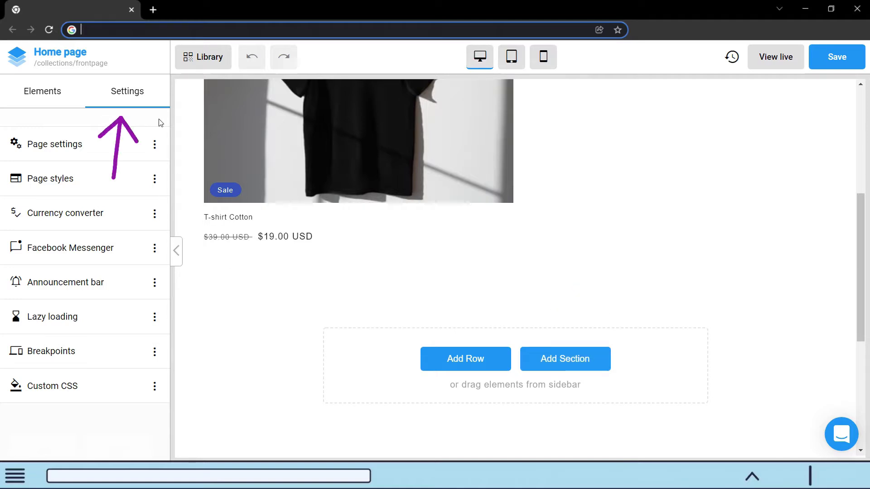
left_click(72, 154)
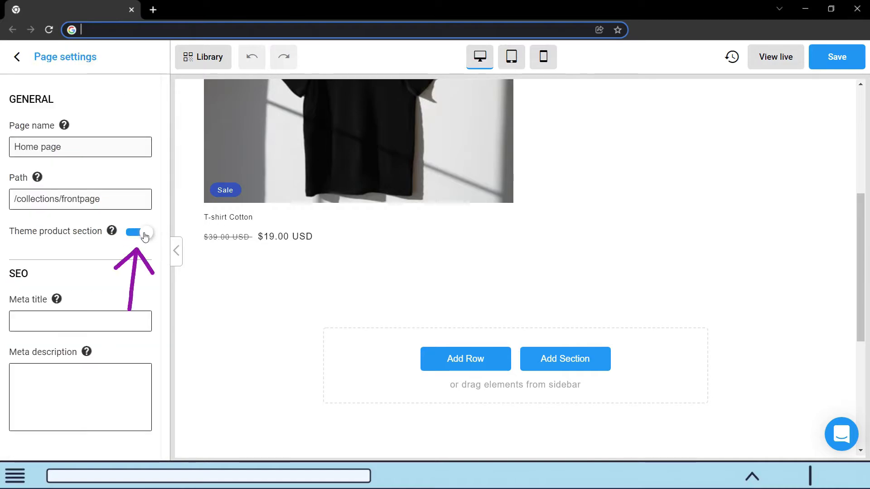
left_click(144, 234)
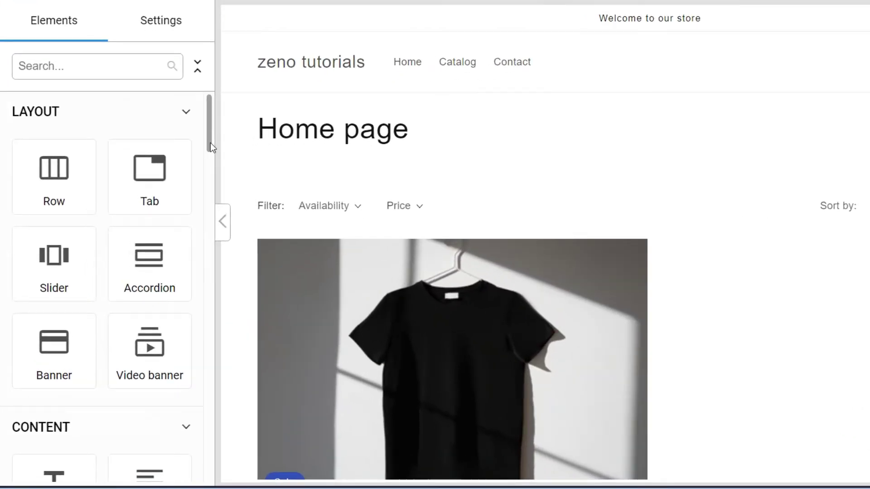
- Drag a Video element below the product listing to embed a 16 x 9 YouTube video
left_click_drag(210, 143, 191, 402)
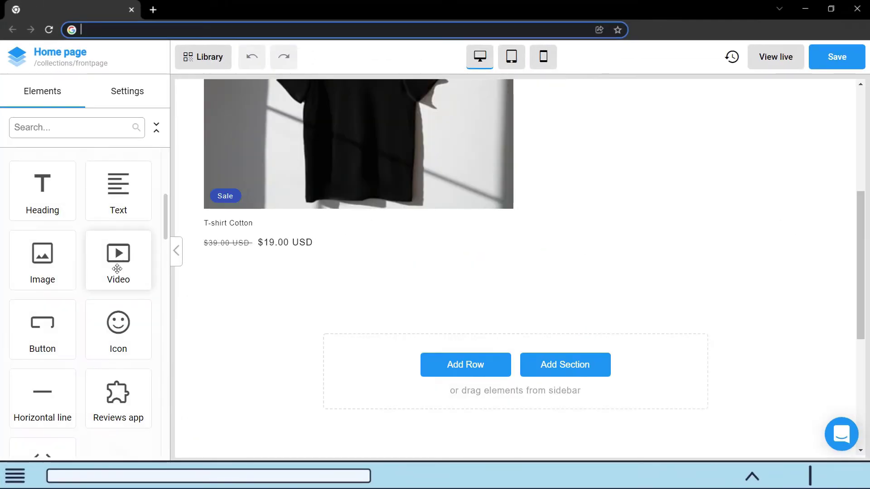
left_click_drag(119, 270, 278, 278)
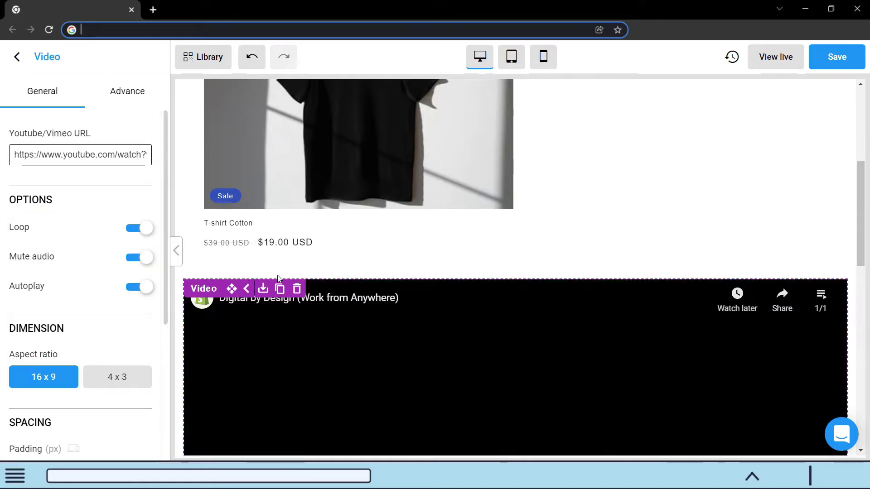
scroll(497, 323, "down", 2)
scroll(496, 322, "down", 3)
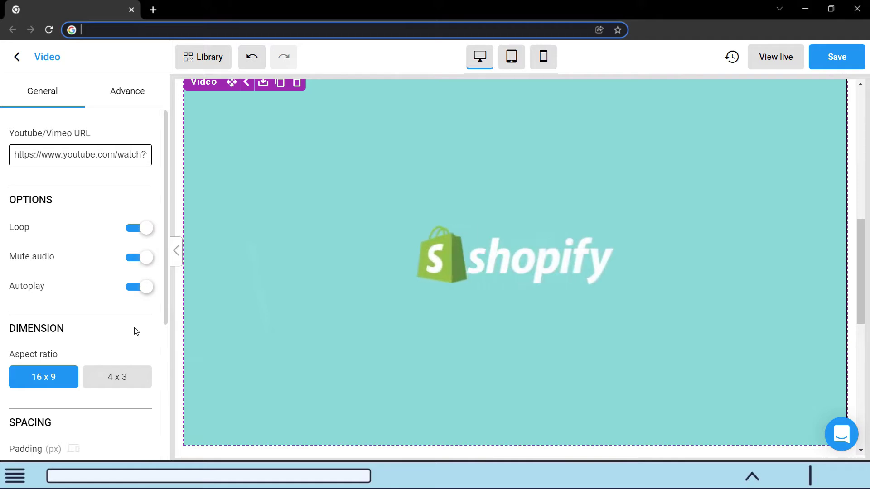
- Enter 32 in the Video block's top, left and right Margin fields, leaving bottom at 0
scroll(135, 331, "down", 5)
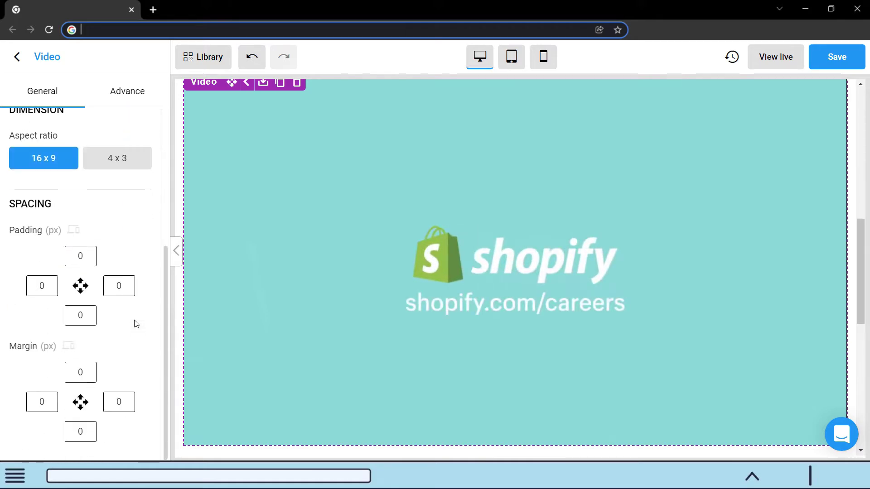
left_click(75, 372)
type("3")
key("BackSpace")
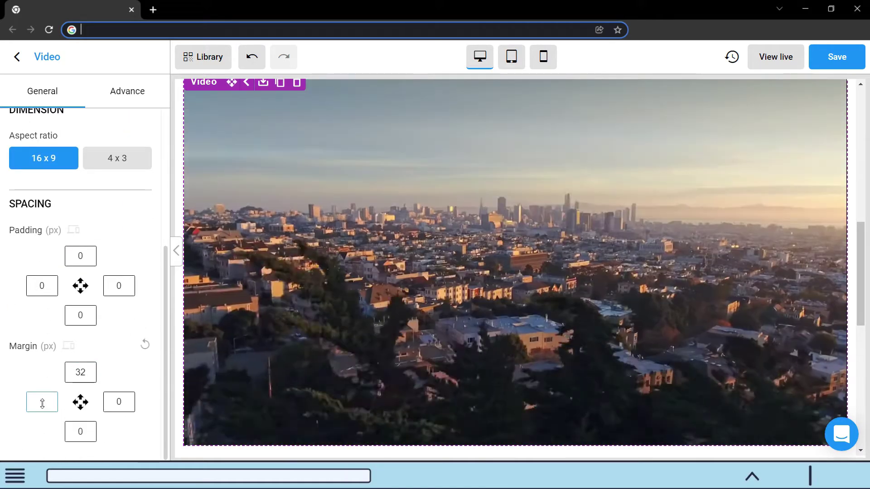
type("32")
left_click(120, 402)
key("BackSpace")
type("32")
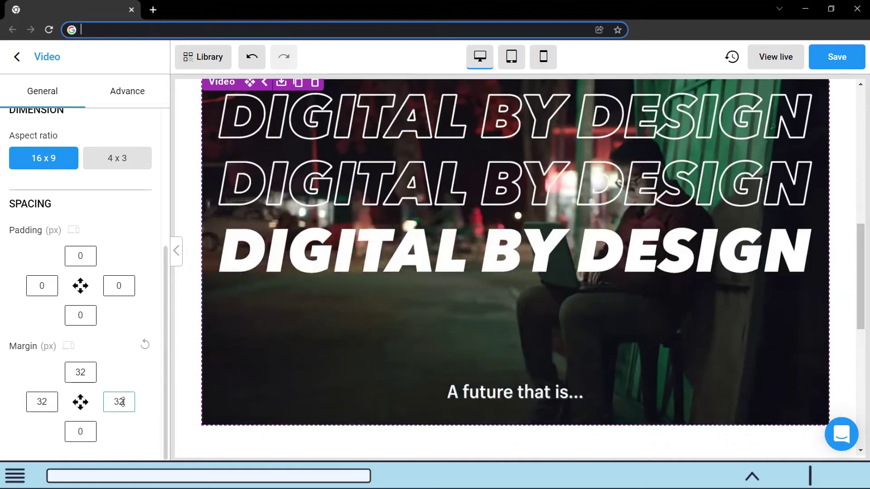
left_click(167, 154)
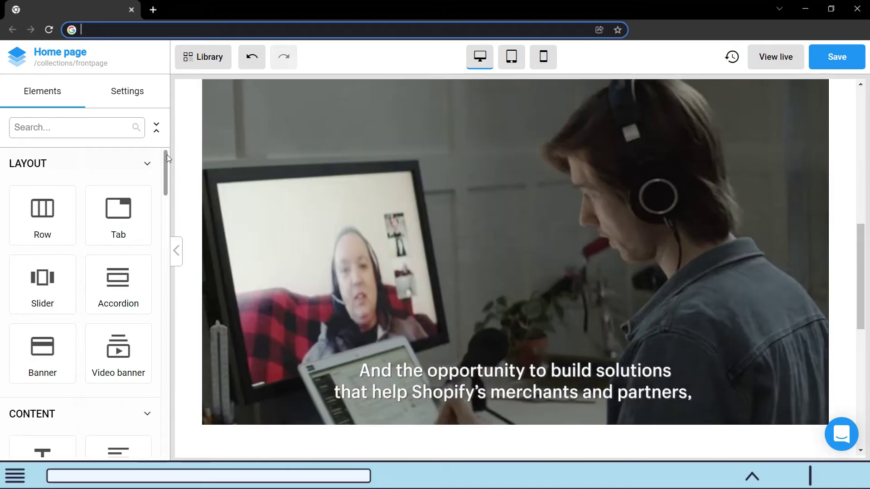
left_click_drag(167, 155, 162, 395)
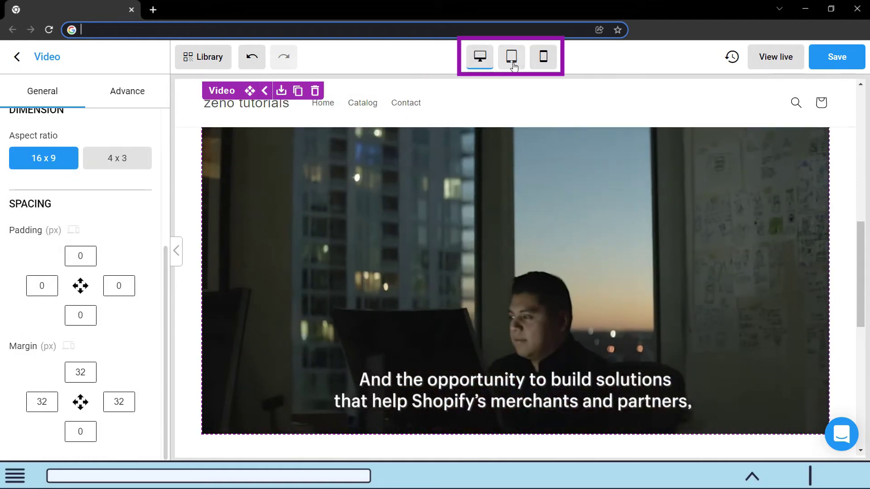
- In the mobile preview, set the video's left and right margins to 0
left_click(514, 66)
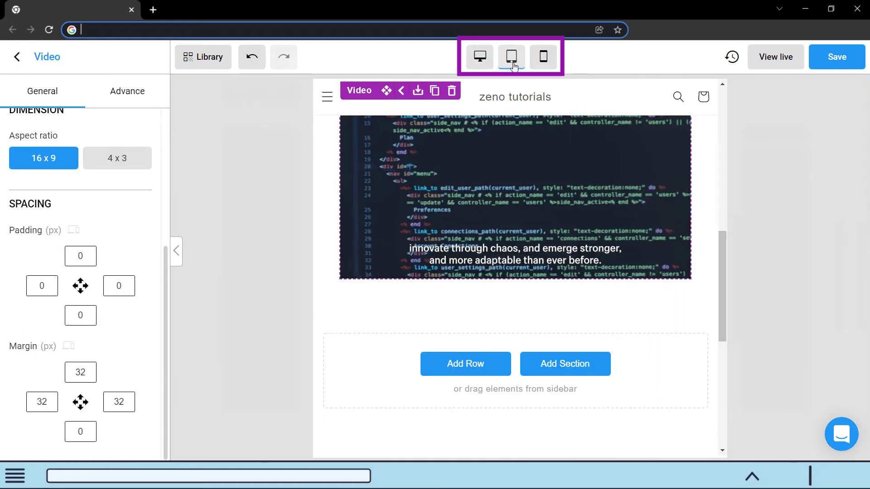
left_click(544, 65)
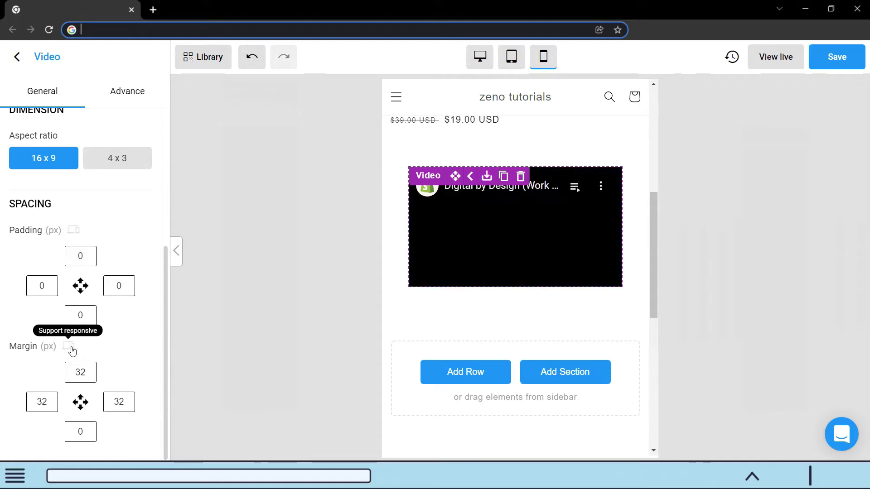
double_click(45, 398)
type("00")
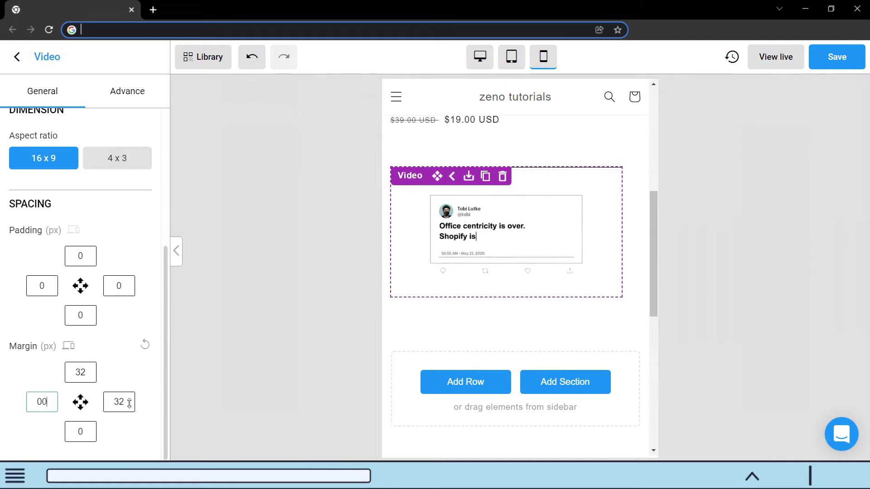
double_click(118, 402)
type("00")
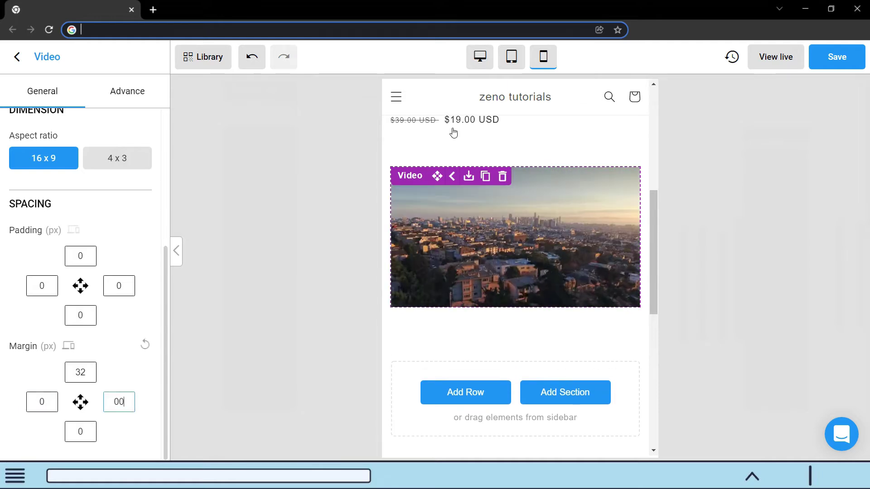
- Back at desktop width, apply the 32 px margin setting to all screens
left_click(513, 64)
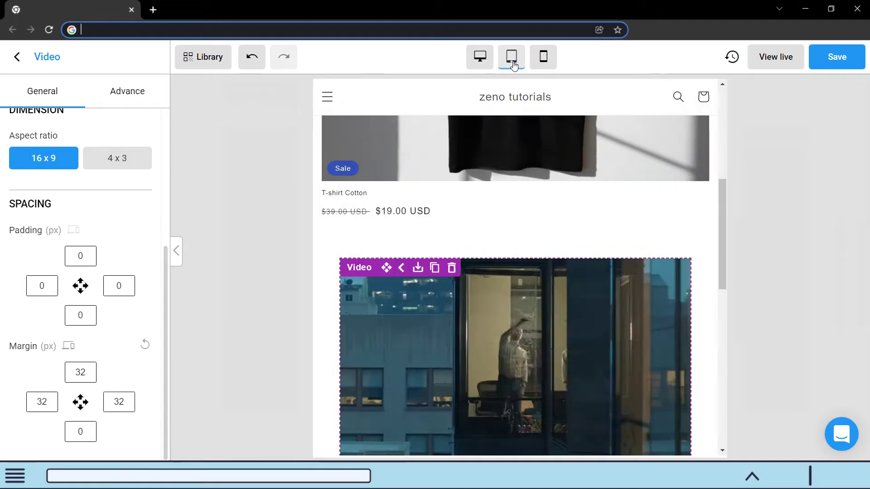
left_click(483, 64)
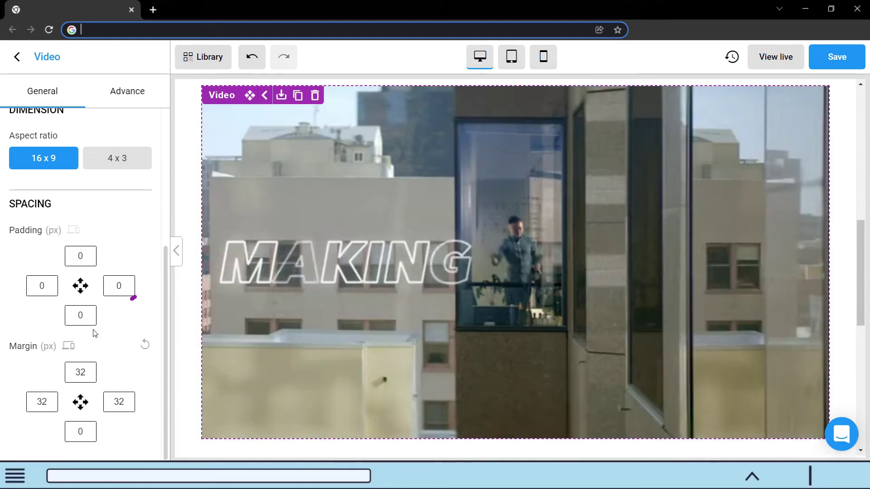
left_click_drag(135, 298, 94, 335)
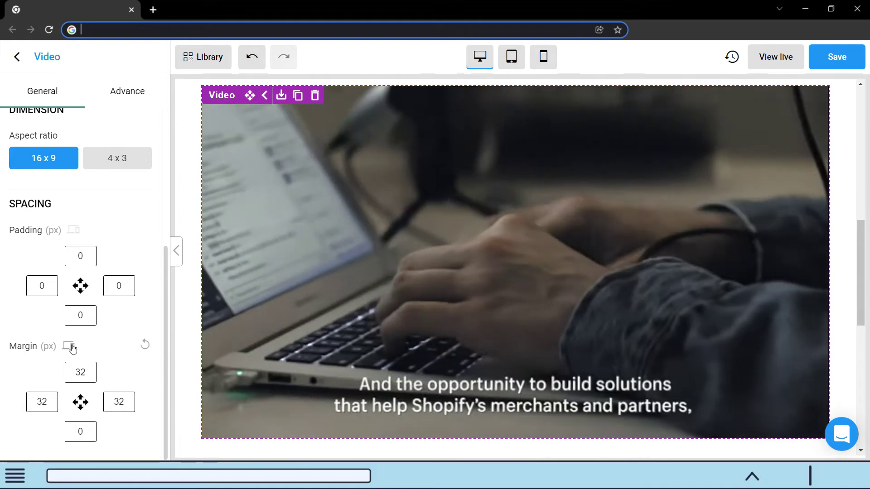
left_click(71, 345)
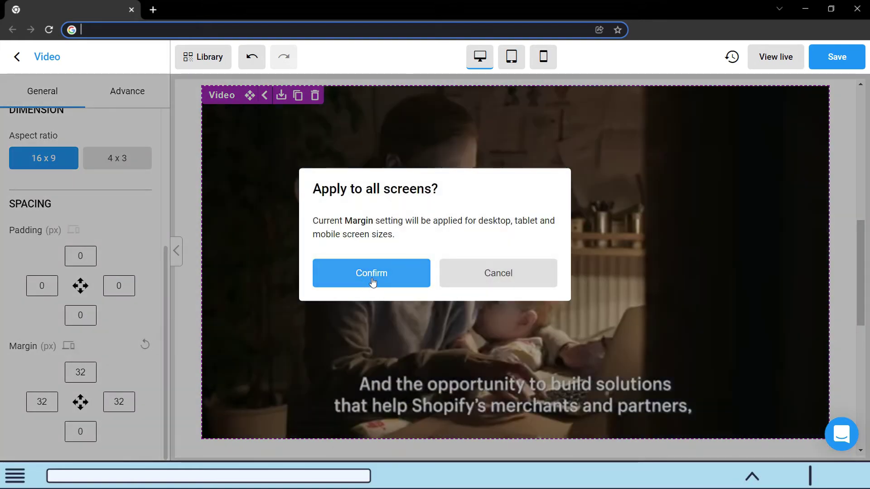
left_click(373, 281)
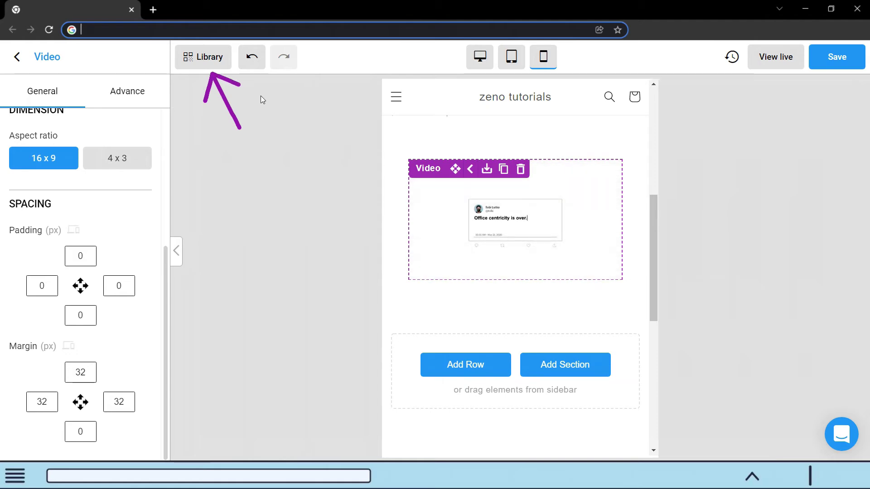
left_click(195, 62)
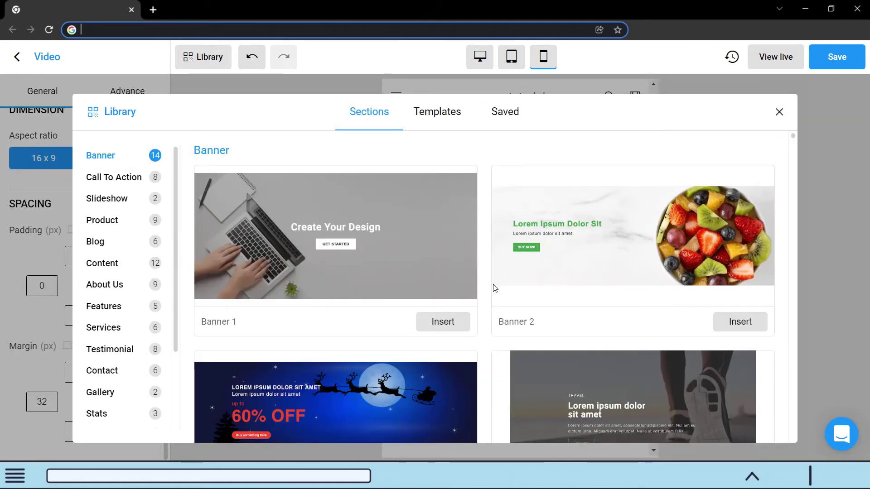
scroll(487, 281, "down", 15)
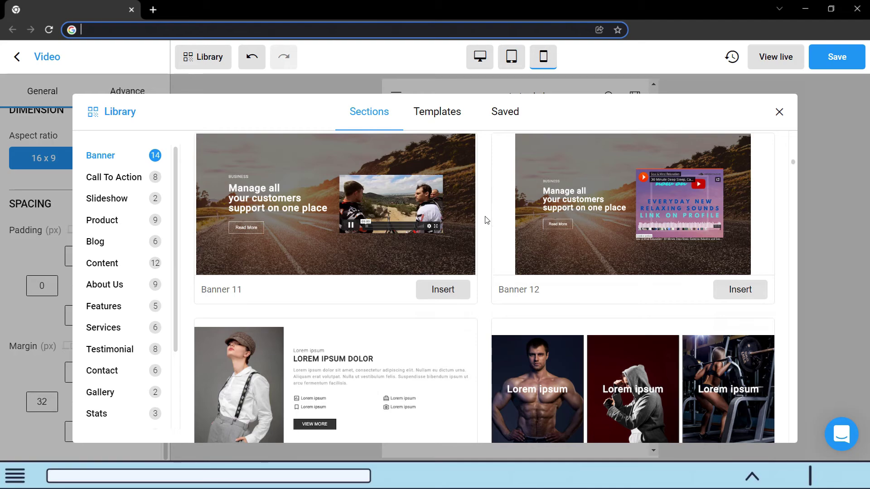
left_click(436, 120)
scroll(434, 276, "down", 12)
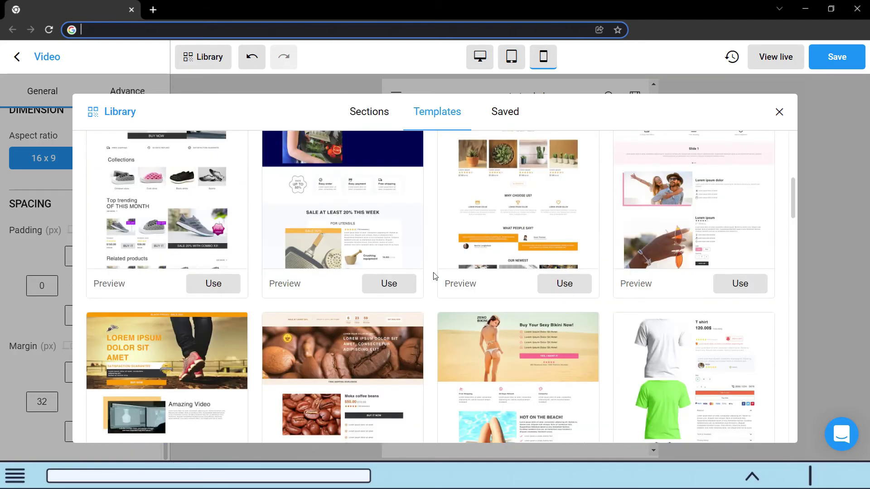
scroll(434, 274, "down", 4)
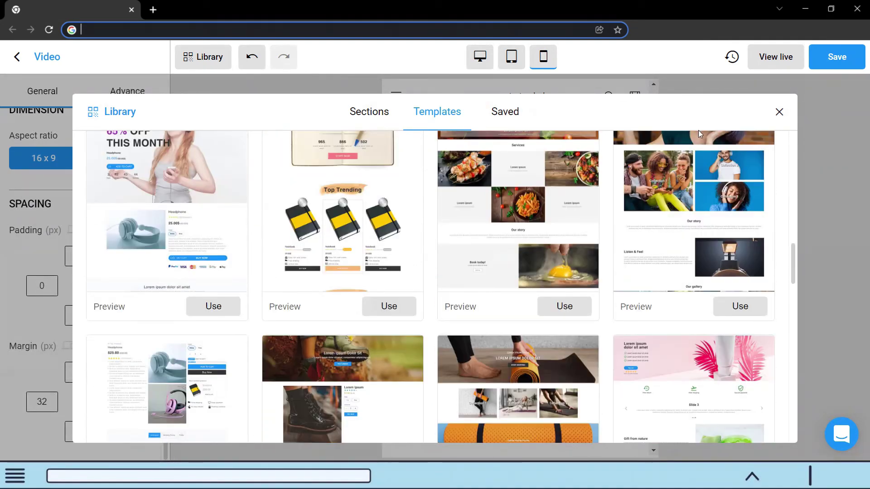
left_click(779, 113)
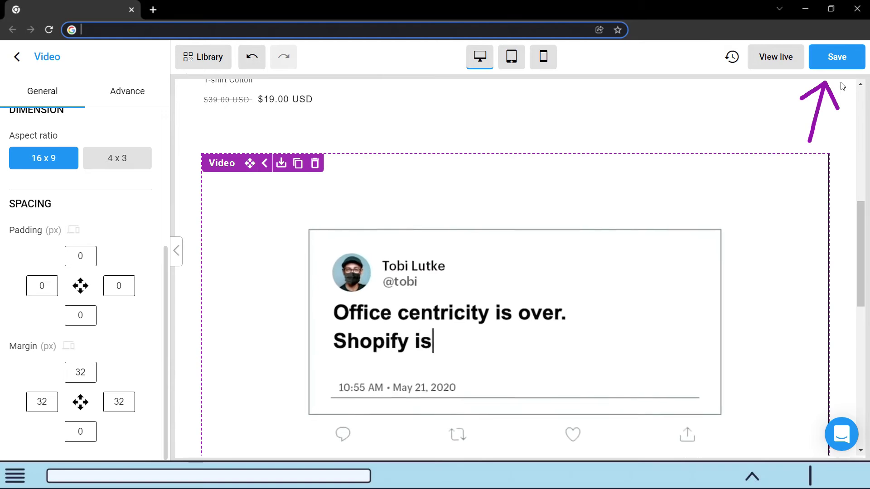
- Save and publish the Home page template, then set it as default for all collections
left_click(837, 58)
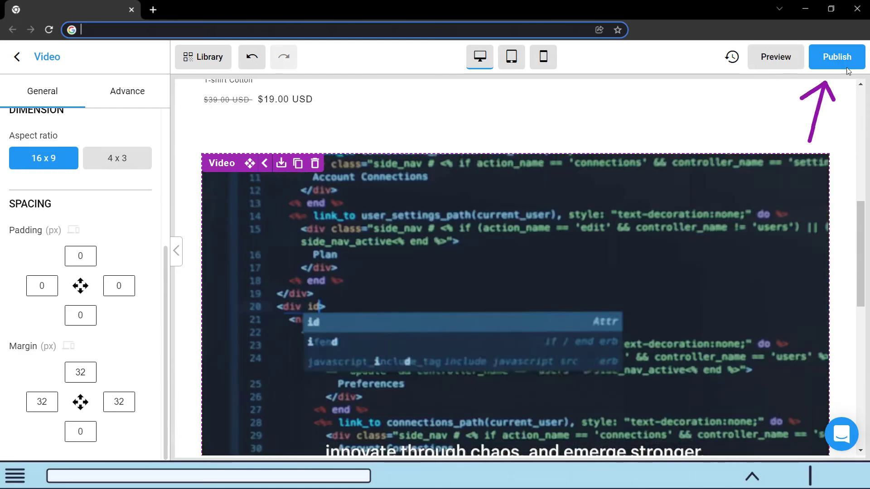
left_click(844, 66)
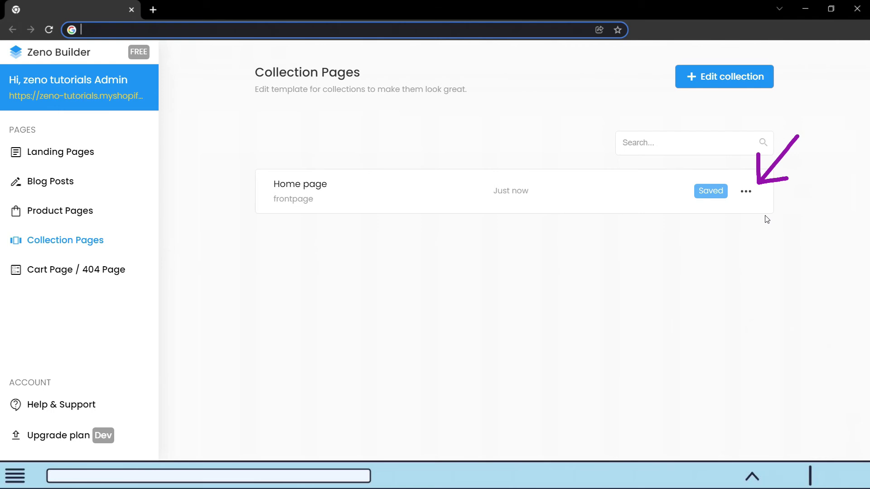
left_click(747, 191)
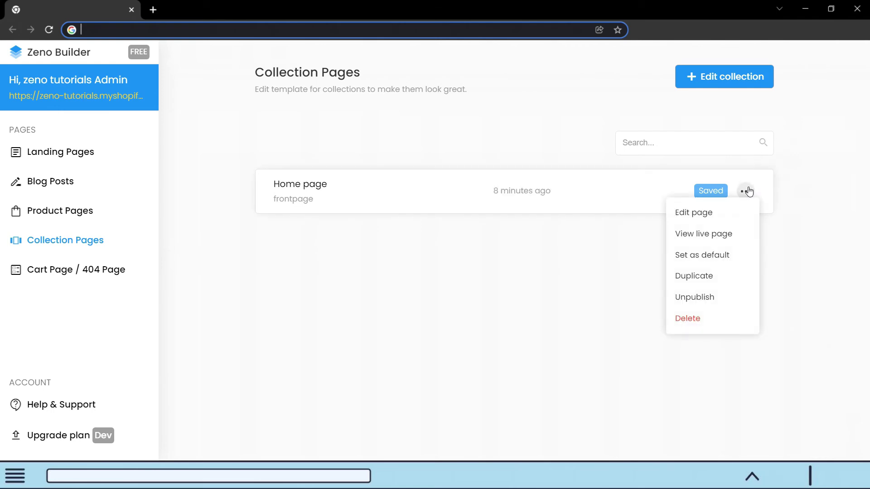
left_click(727, 255)
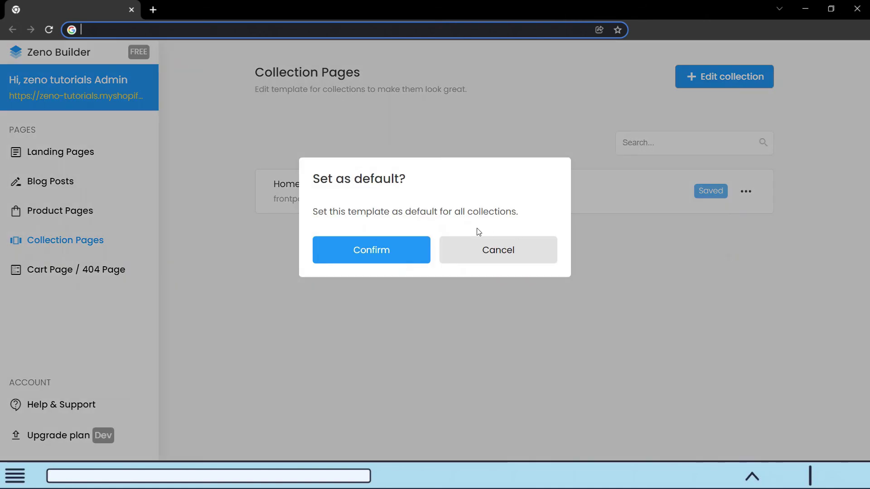
left_click(379, 259)
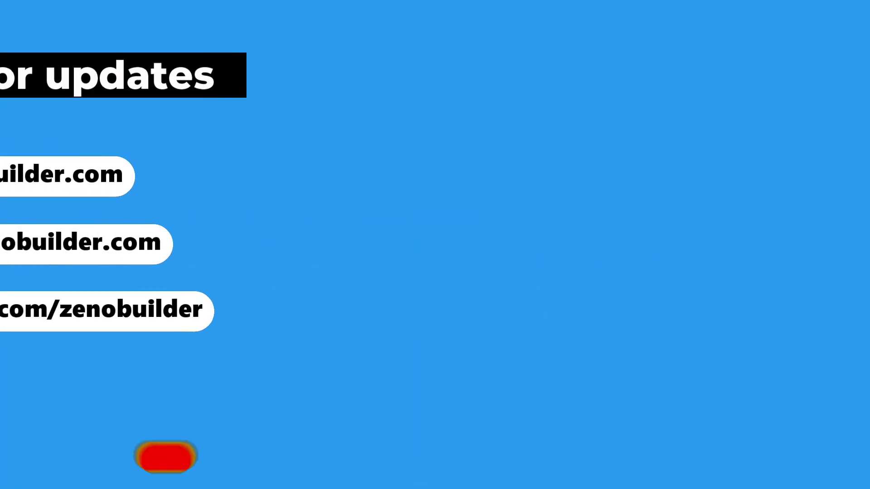